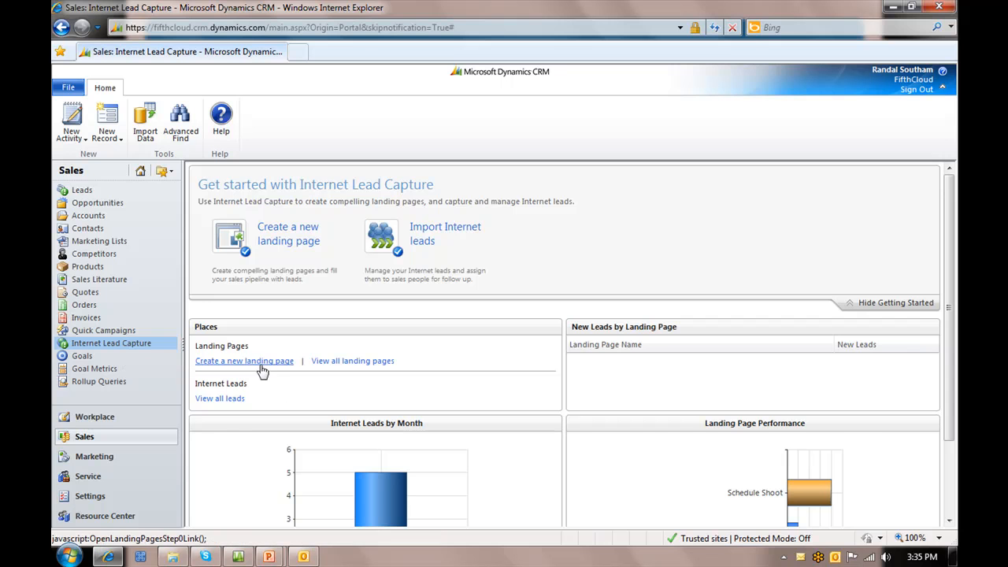
left_click(261, 364)
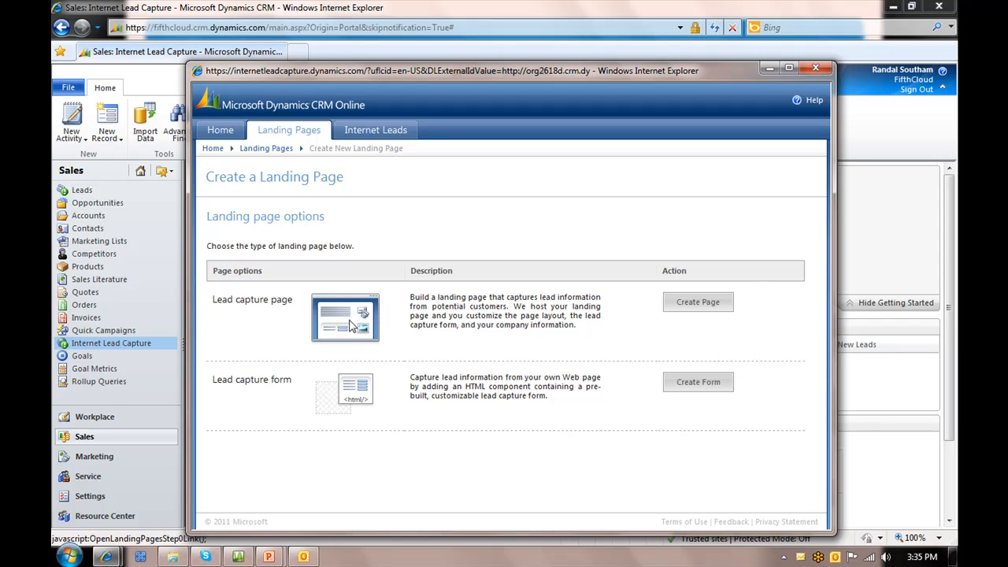
left_click(697, 385)
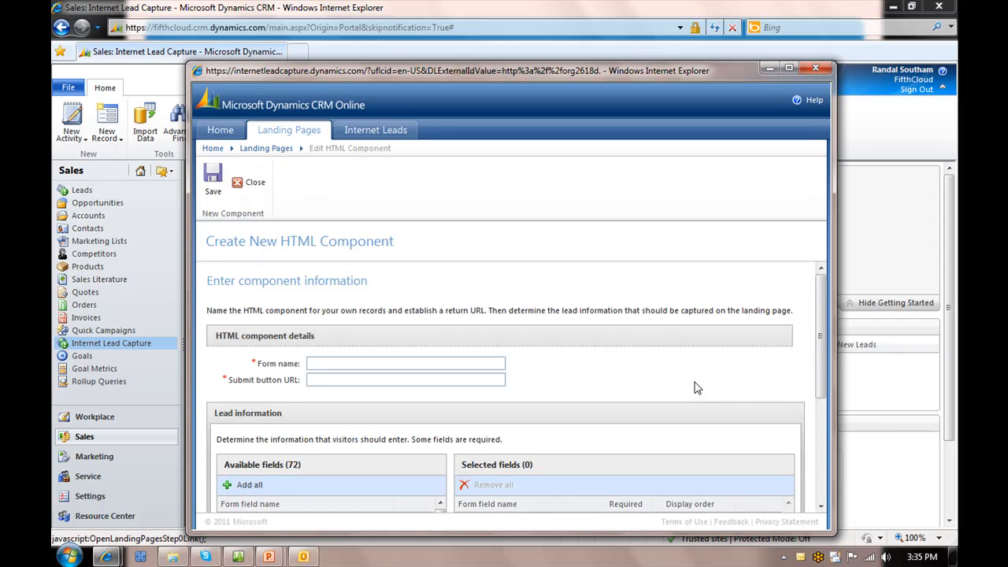
left_click(381, 364)
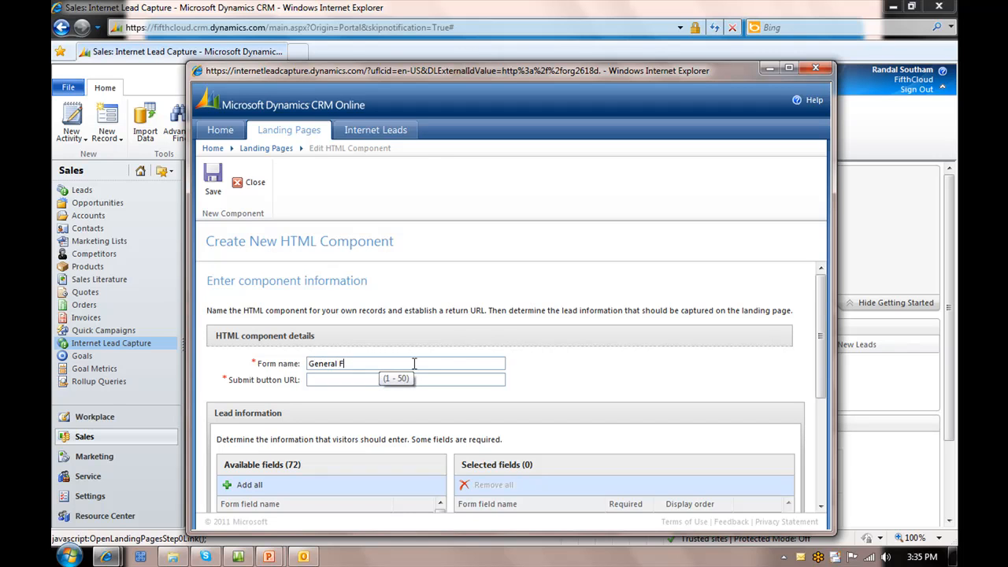
type("General FifthCloud Website Form")
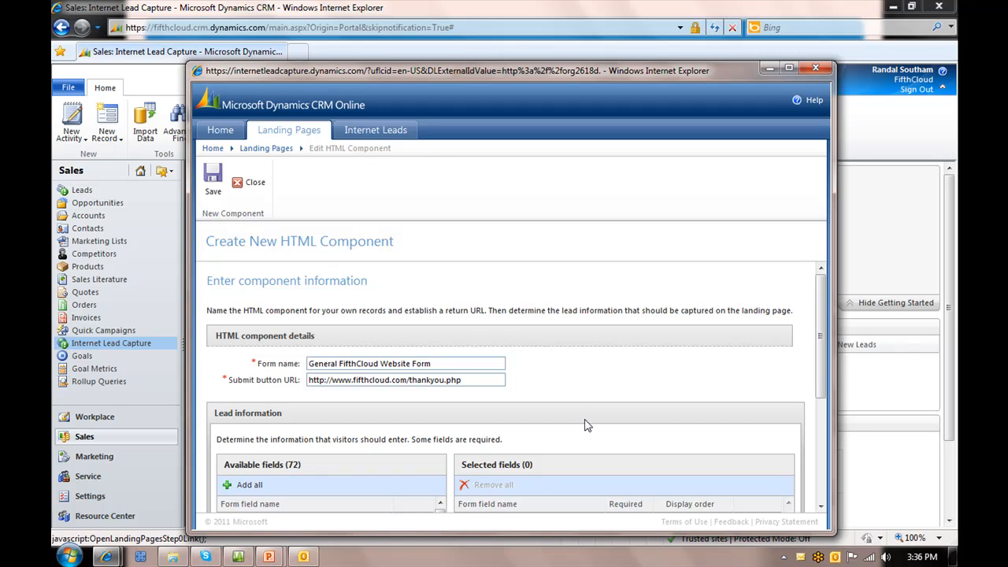
Add the Business Phone, City and Company Name fields from the available lead fields to the form
scroll(591, 430, "down", 3)
scroll(352, 438, "down", 3)
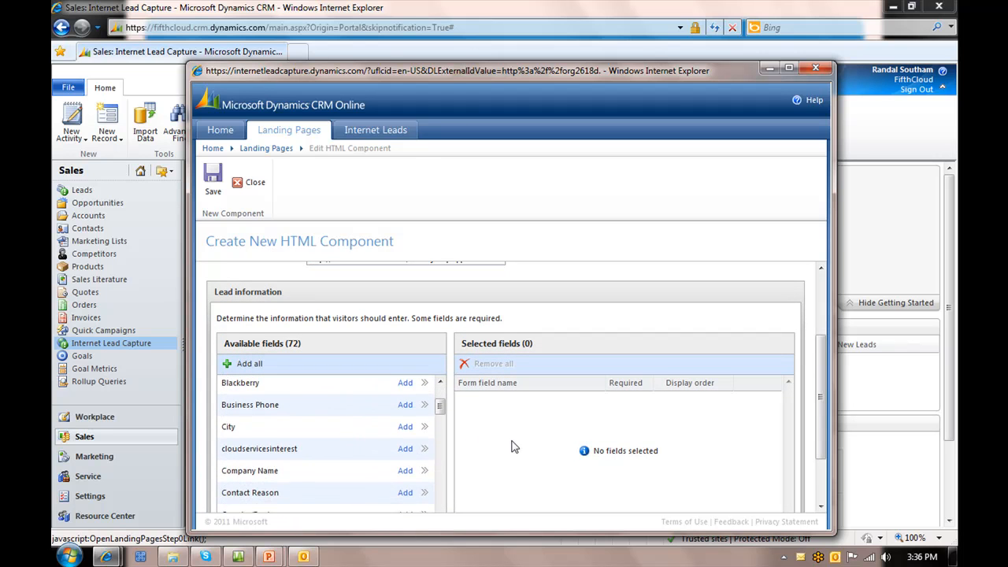
scroll(504, 450, "down", 2)
scroll(371, 408, "down", 2)
scroll(368, 410, "down", 5)
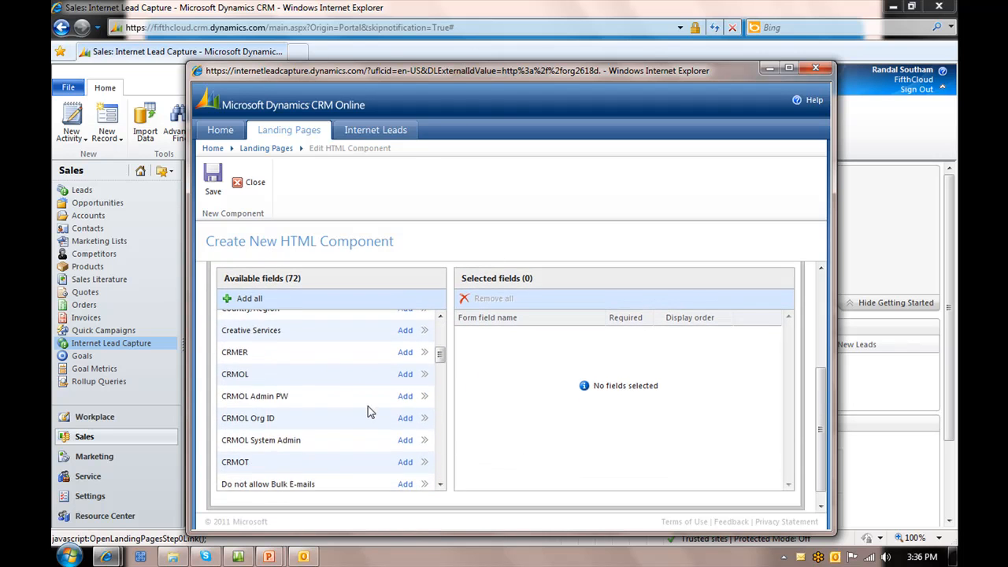
scroll(370, 412, "up", 3)
scroll(368, 409, "up", 4)
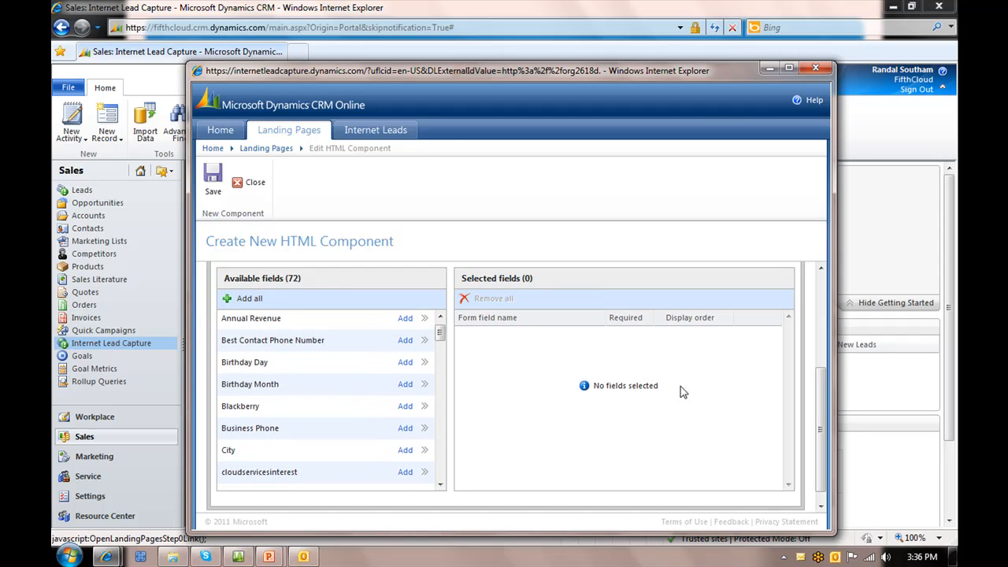
scroll(442, 332, "up", 1)
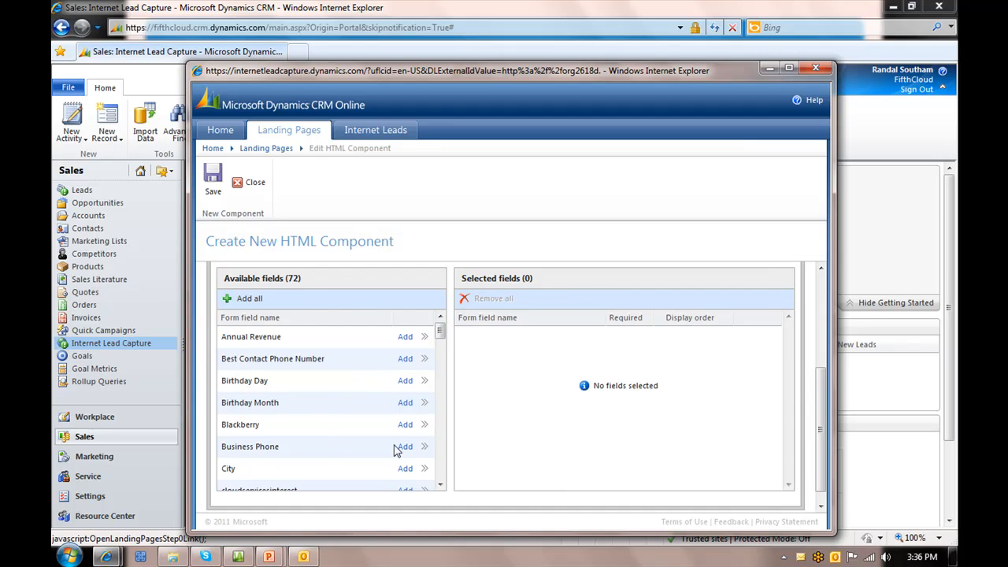
left_click(406, 447)
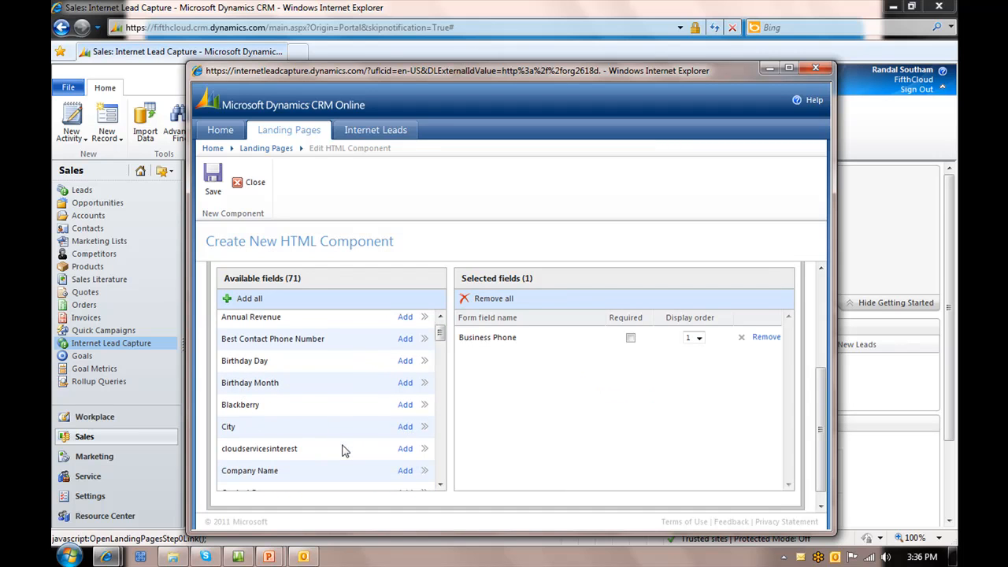
left_click(405, 427)
left_click(405, 449)
scroll(350, 423, "down", 1)
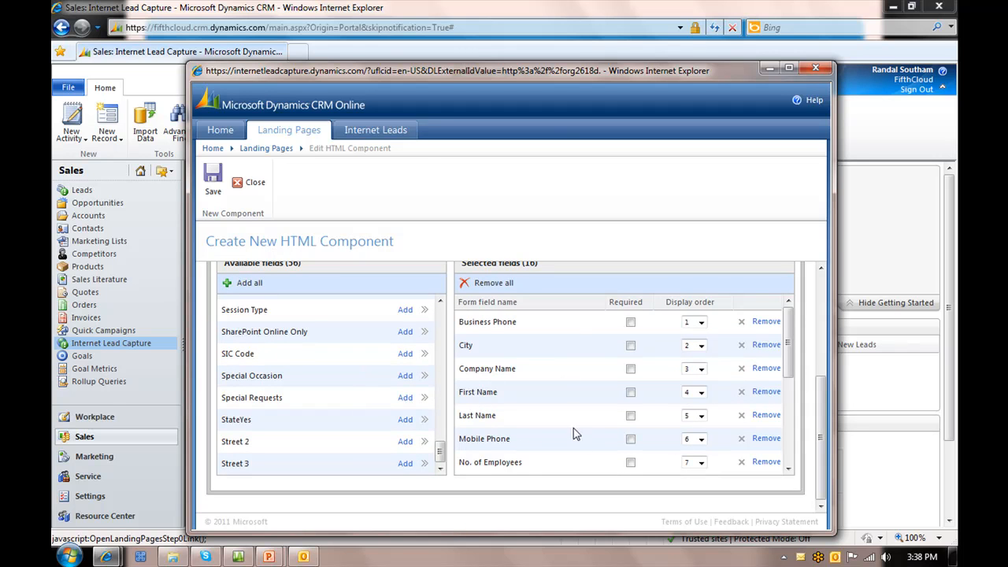
Set the display order of the selected fields to First Name 1, Last Name 2 and Company Name 3
left_click_drag(790, 363, 802, 337)
left_click(701, 392)
left_click(696, 404)
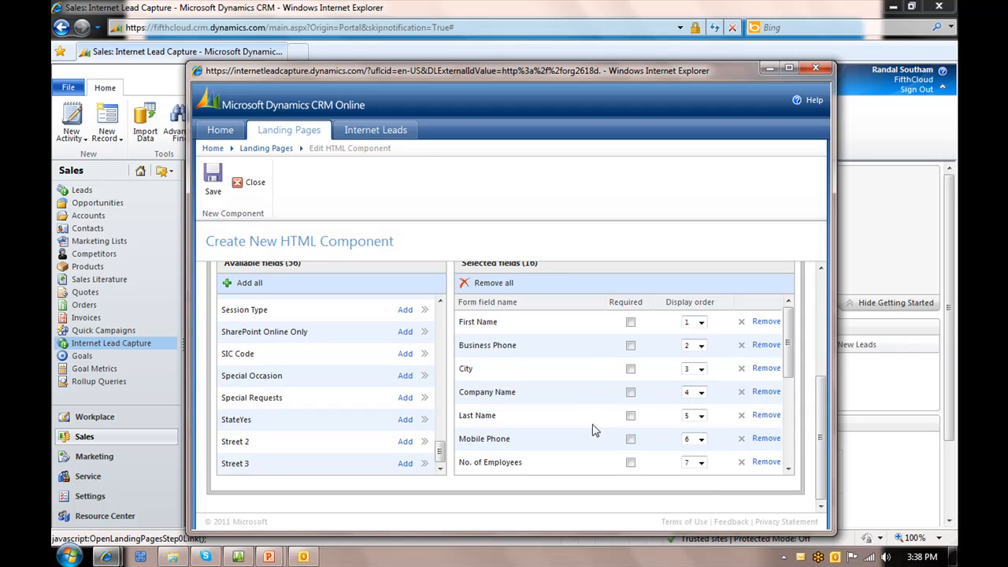
left_click(700, 416)
left_click(696, 437)
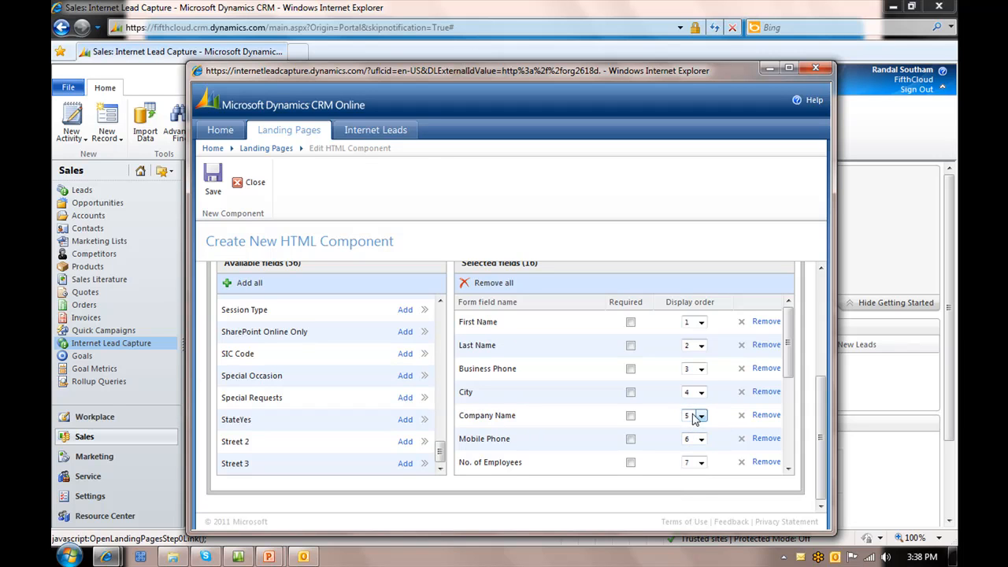
left_click(700, 416)
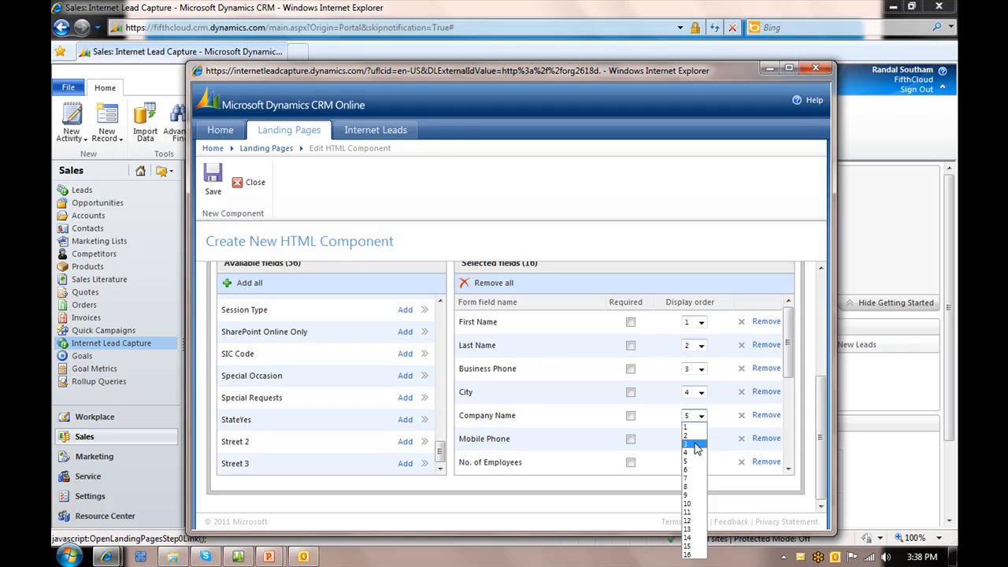
left_click(697, 445)
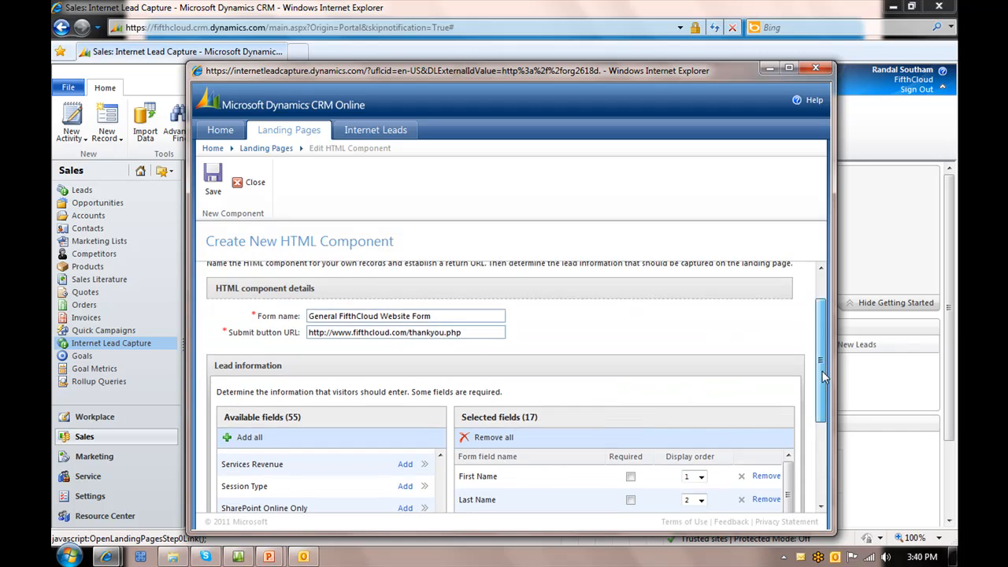
Check the full list of selected fields and save the new HTML component
scroll(826, 429, "down", 3)
scroll(826, 430, "down", 1)
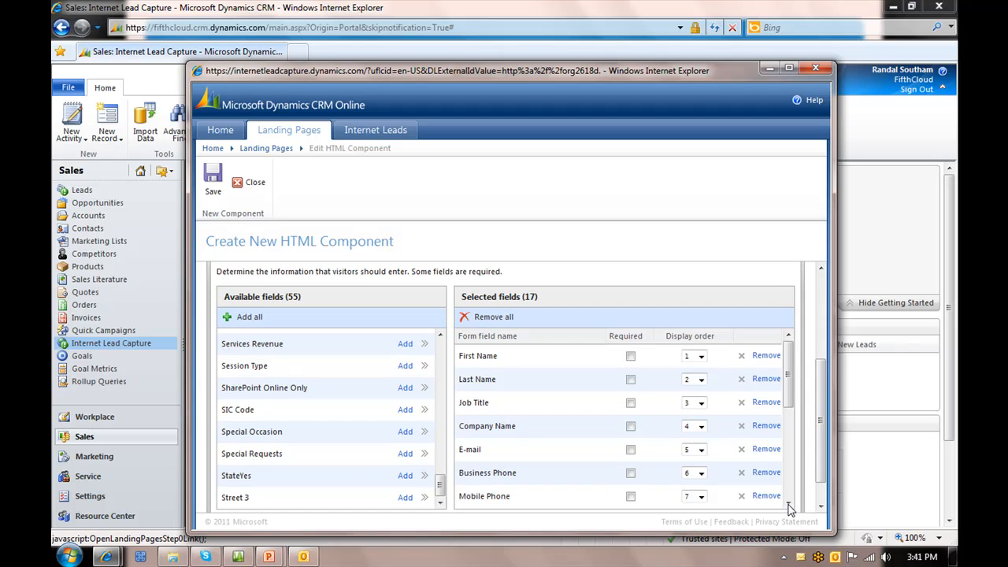
left_click_drag(788, 504, 789, 505)
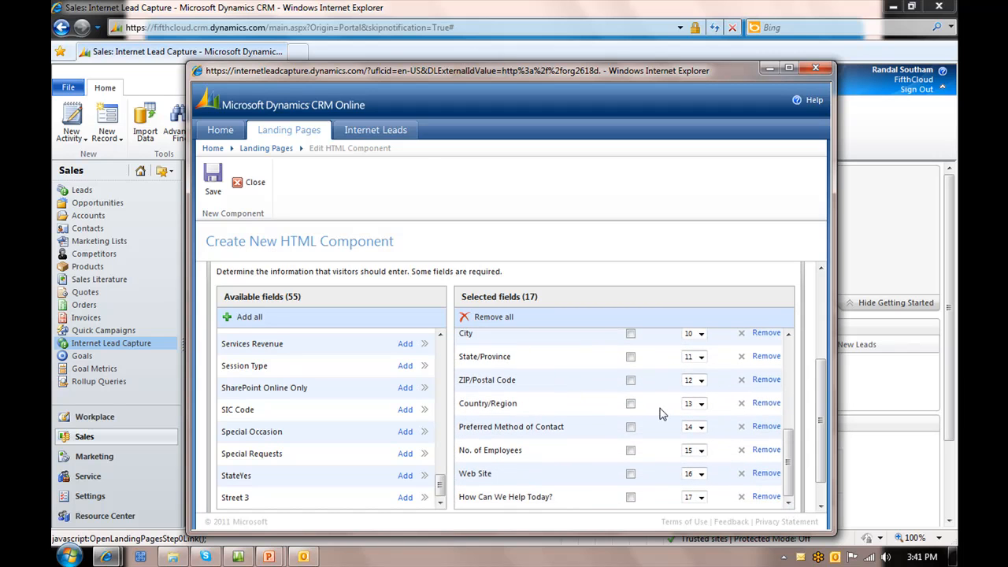
left_click(213, 183)
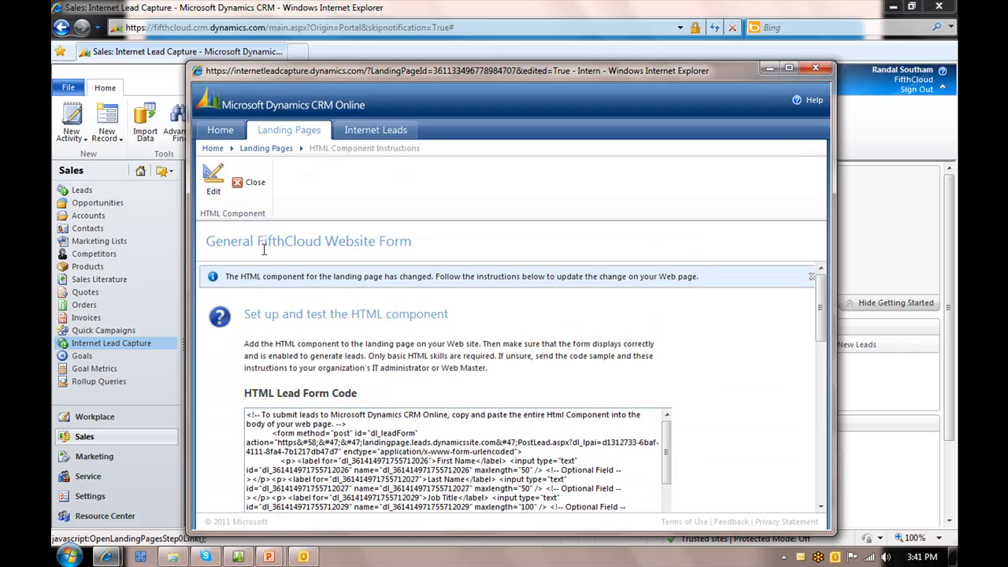
Copy the entire HTML Lead Form Code of the General FifthCloud Website Form
scroll(494, 431, "down", 1)
scroll(494, 431, "down", 1)
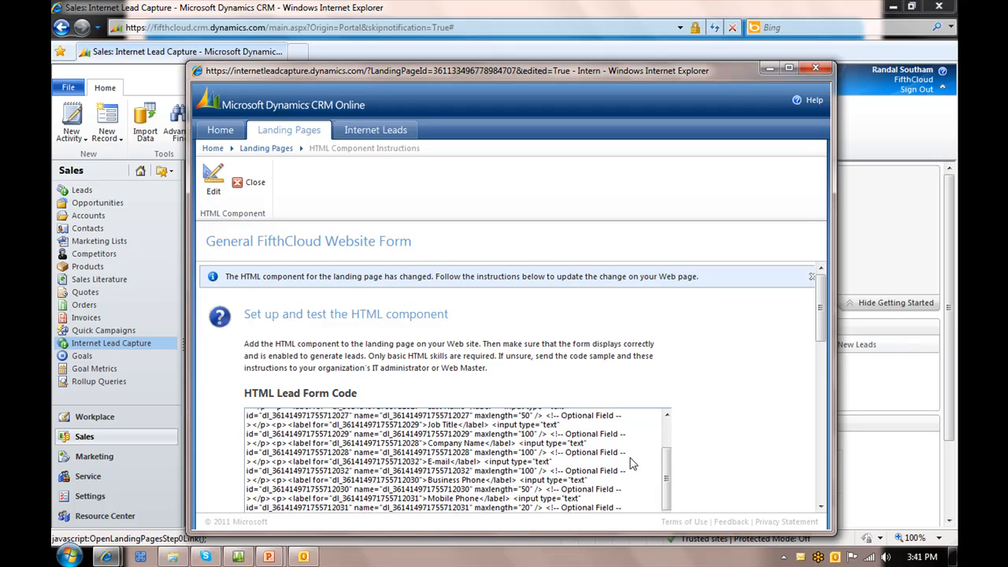
scroll(745, 446, "down", 3)
scroll(744, 446, "down", 1)
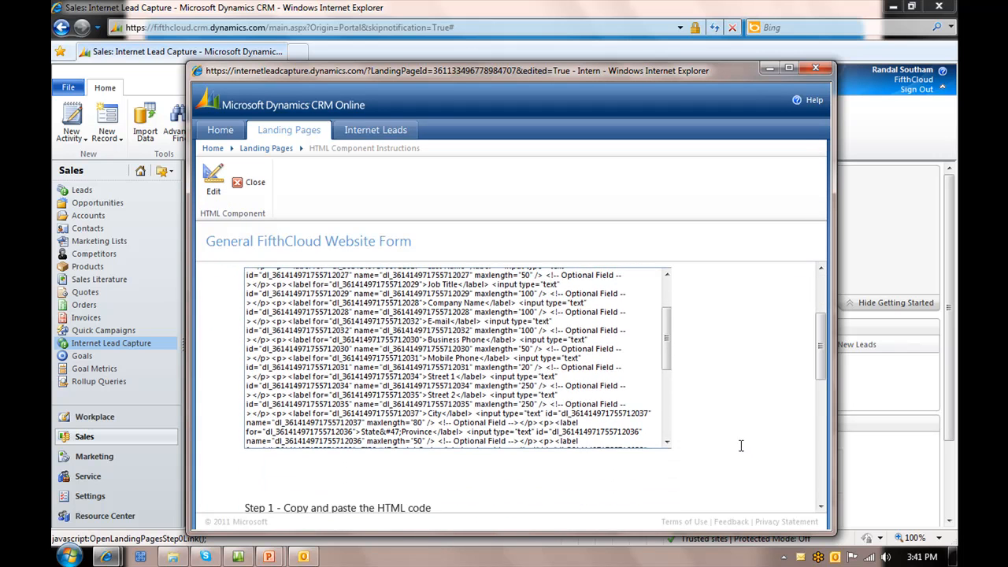
left_click(387, 330)
right_click(388, 332)
left_click(423, 380)
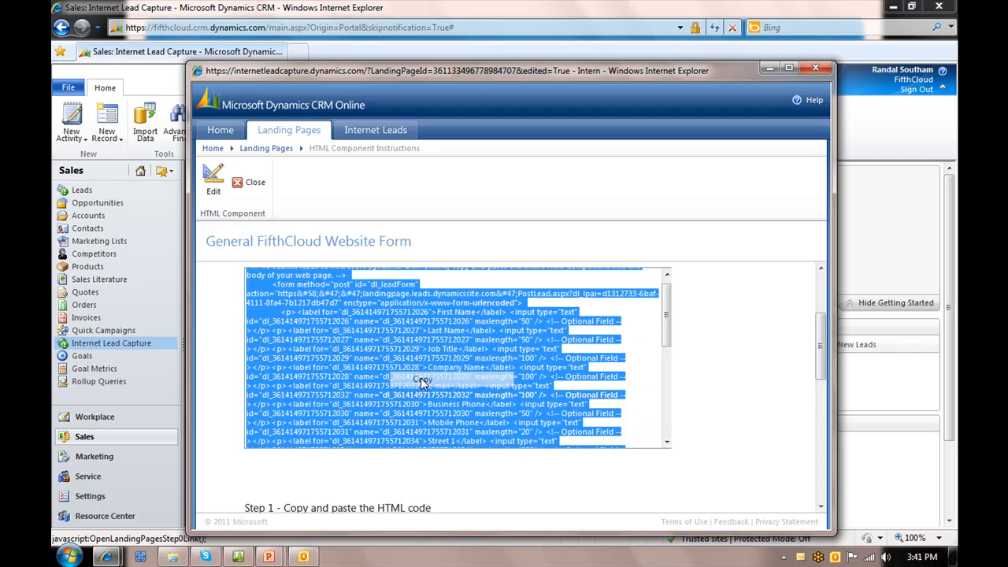
Switch to Expression Web, replace the &nbsp; on line 10 of rightcolumn.php with the copied form code, and save the page
left_click(238, 557)
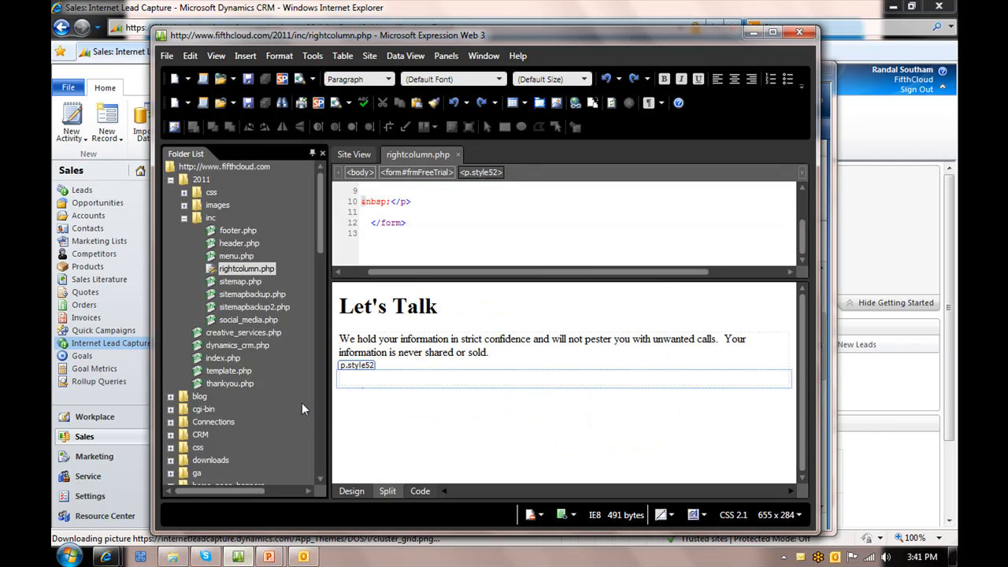
double_click(496, 36)
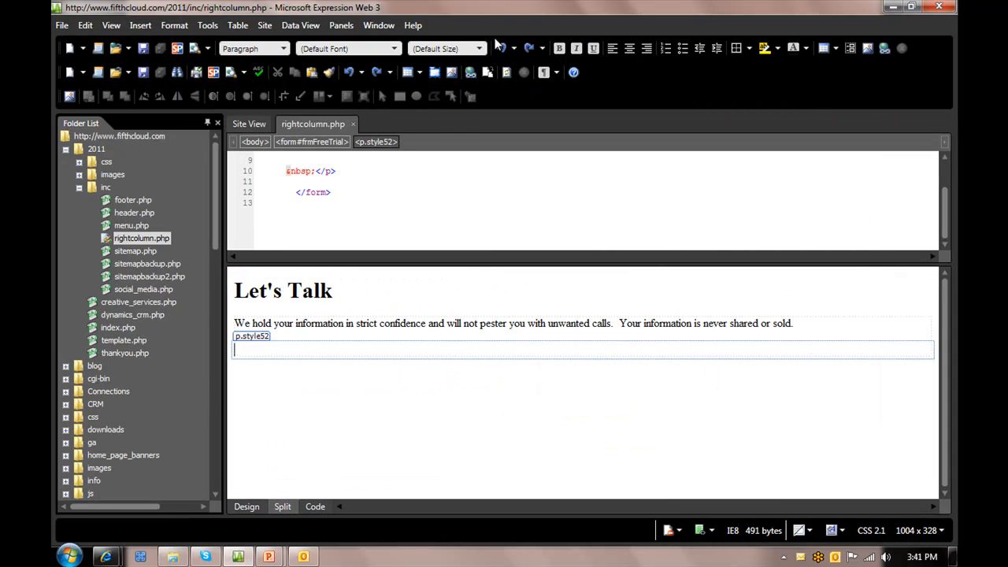
double_click(252, 348)
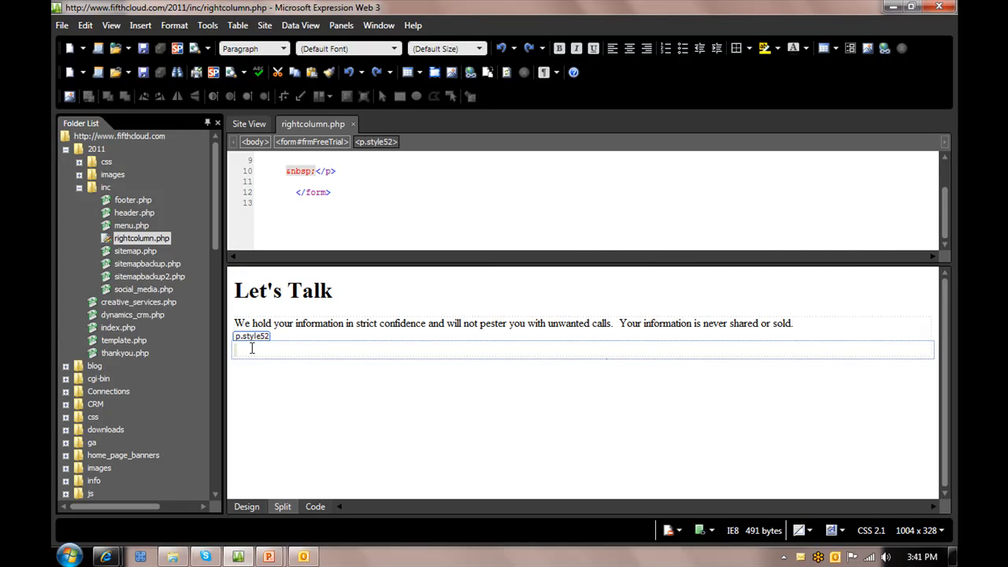
right_click(291, 174)
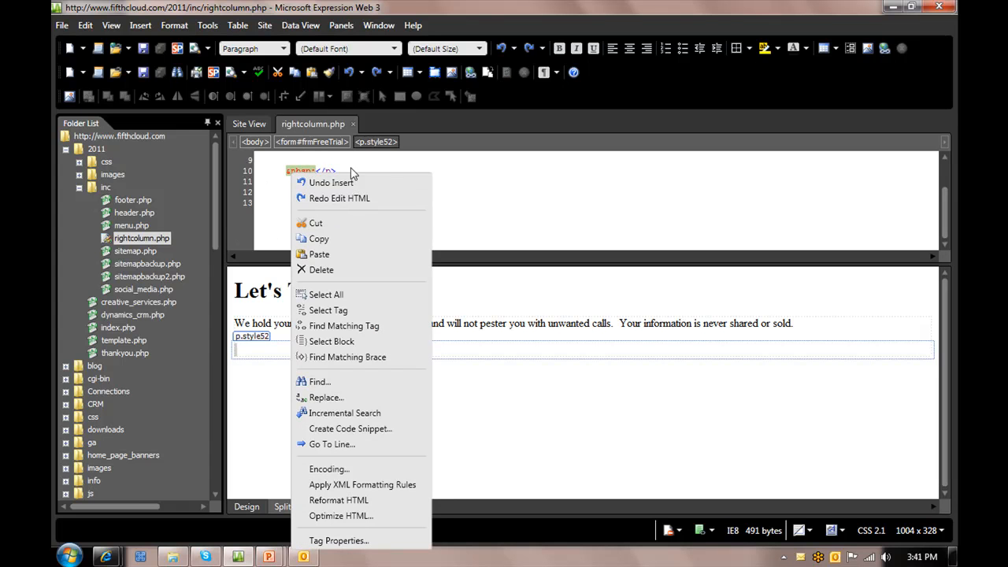
left_click(329, 255)
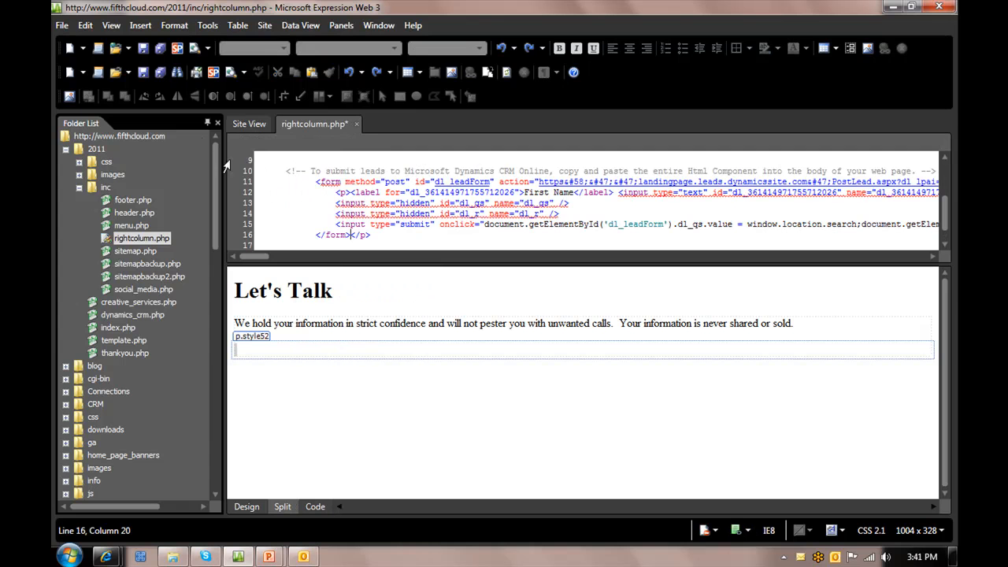
left_click(141, 74)
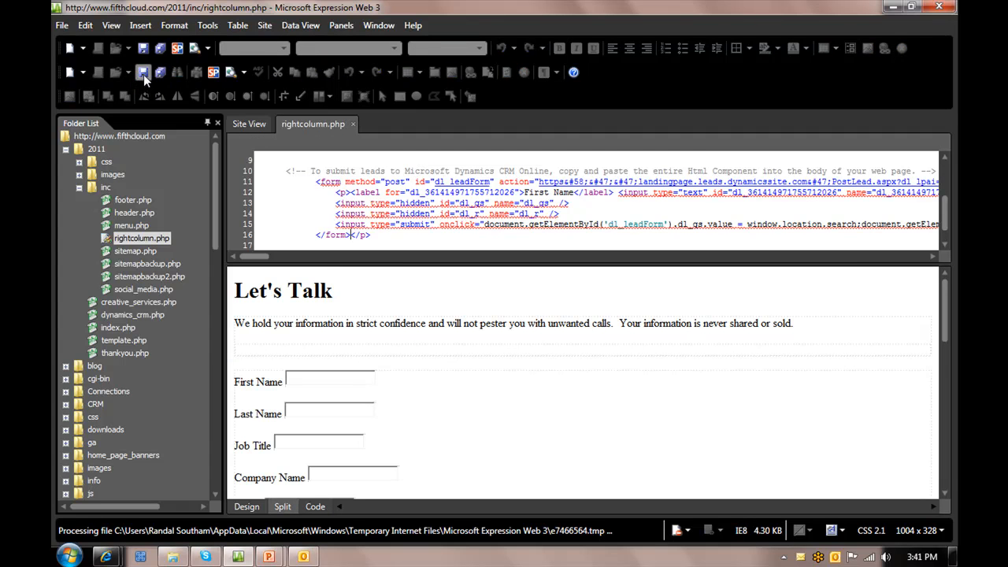
Insert a line break after the First Name, Last Name and Job Title labels to place their input boxes below them
scroll(394, 439, "up", 10)
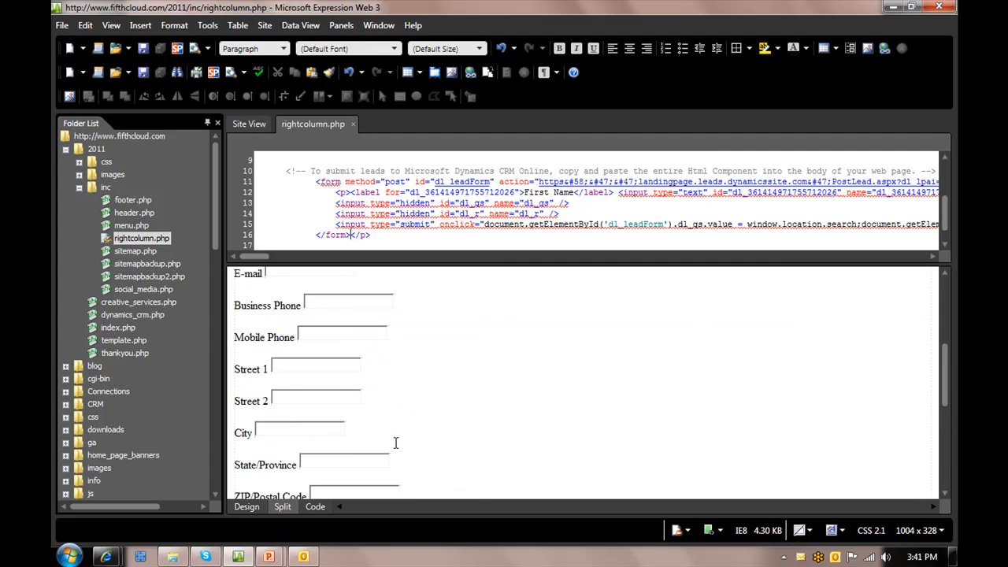
left_click(285, 310)
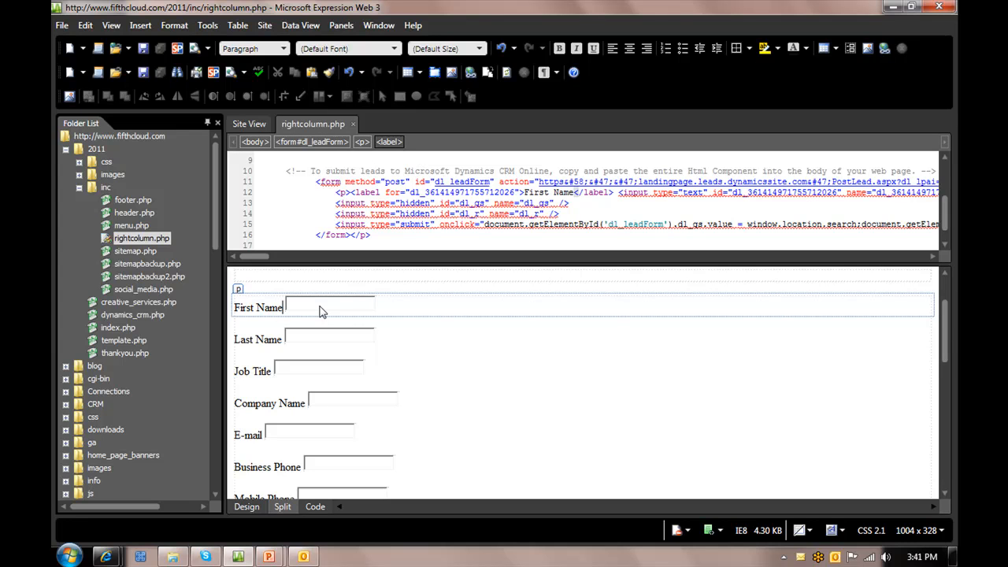
key("shift+Return")
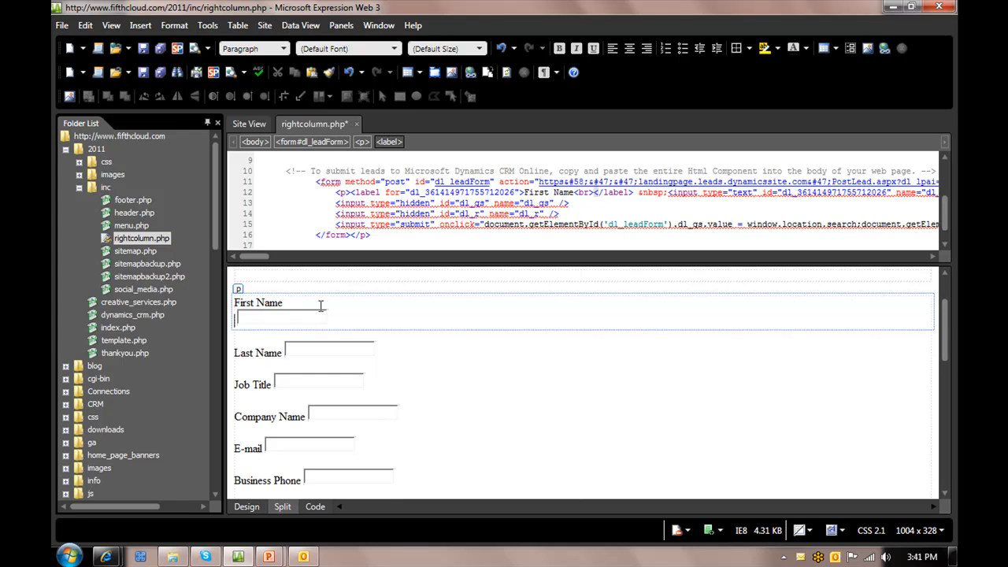
left_click(284, 348)
key("Left")
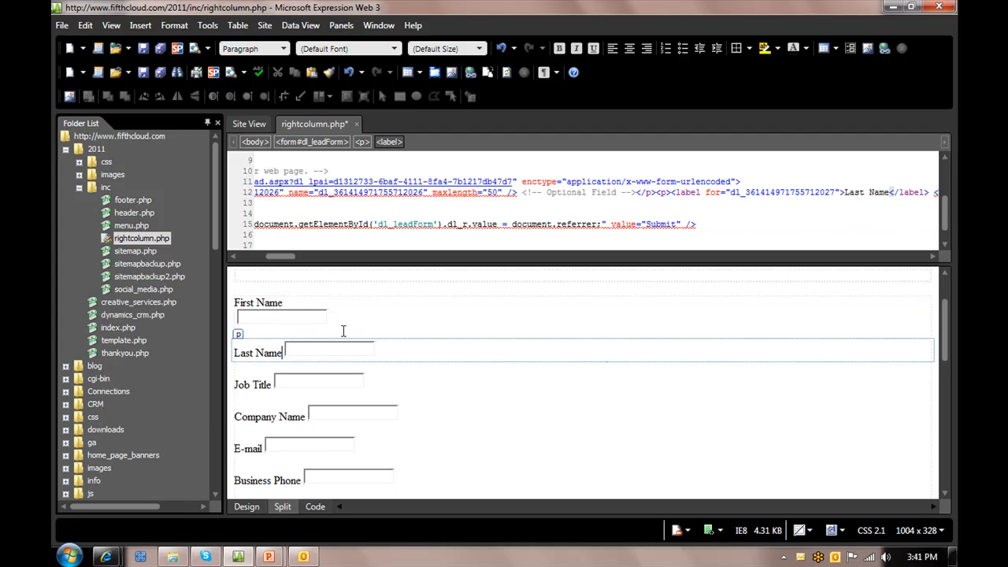
key("shift+Return")
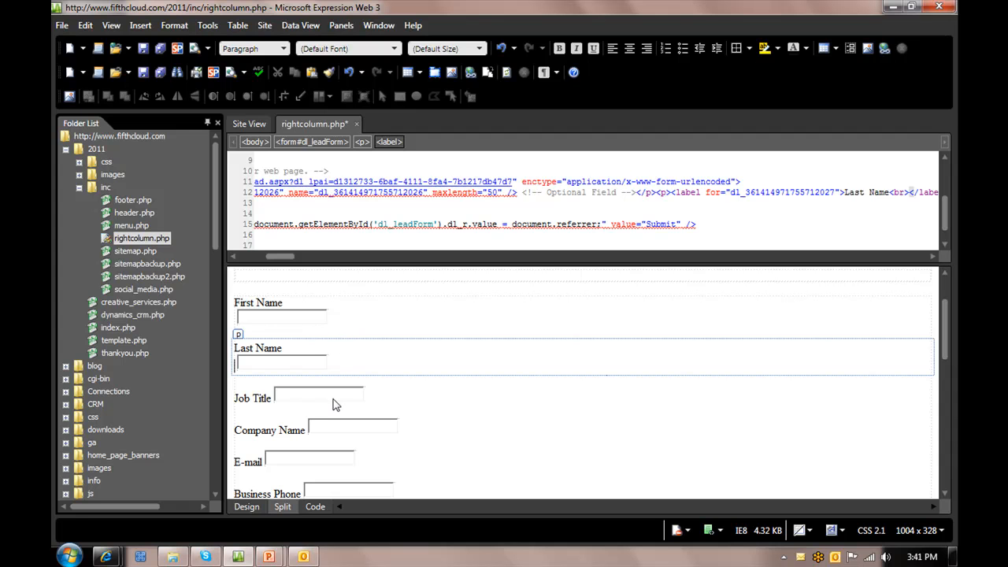
left_click(272, 400)
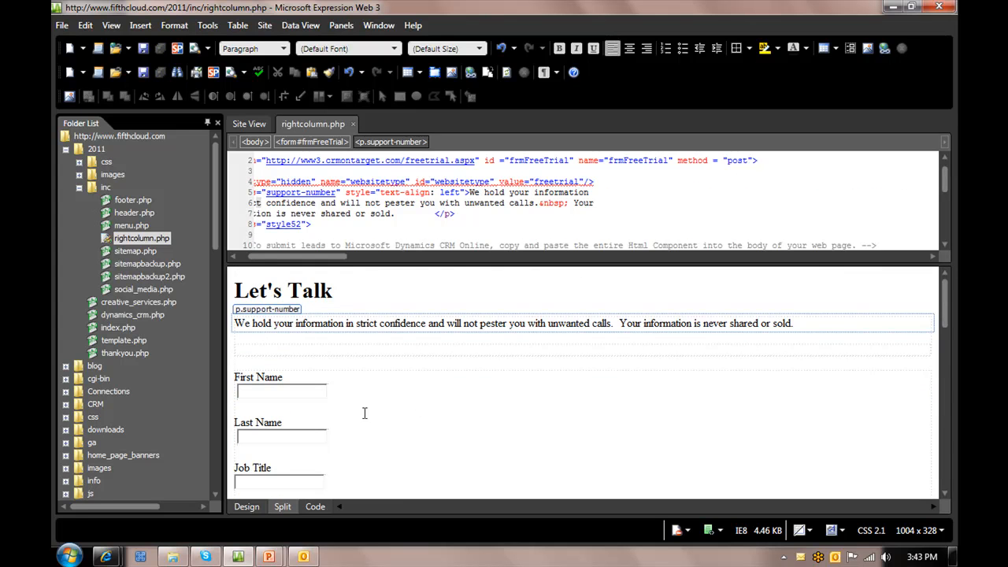
Review the form layout in the editor and in a Firefox preview of rightcolumn.php, and close the preview
scroll(370, 411, "down", 10)
scroll(371, 426, "down", 6)
scroll(374, 430, "up", 4)
scroll(374, 433, "up", 8)
left_click(193, 48)
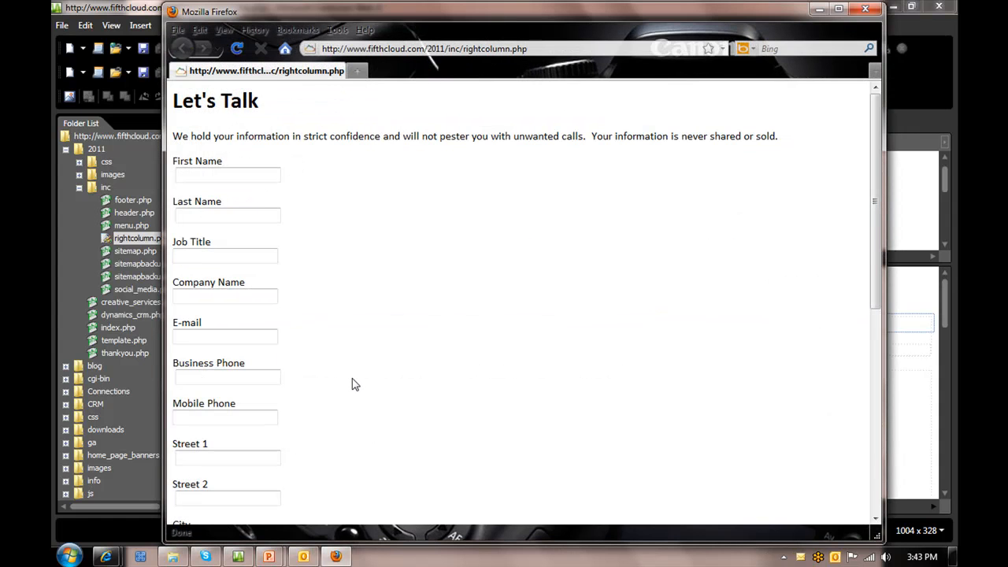
scroll(301, 385, "down", 3)
scroll(302, 385, "up", 3)
left_click(865, 10)
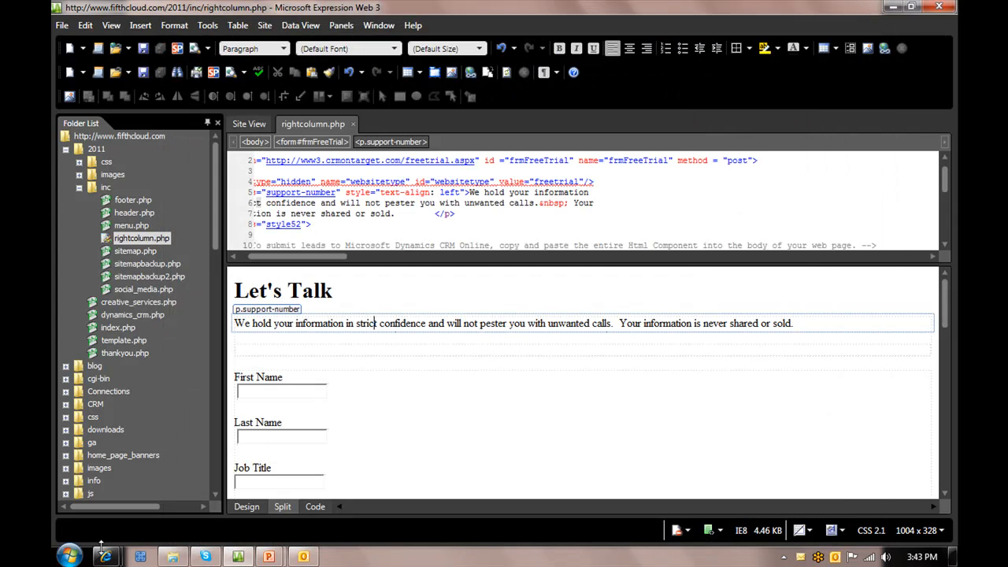
mouse_move(105, 555)
mouse_move(250, 501)
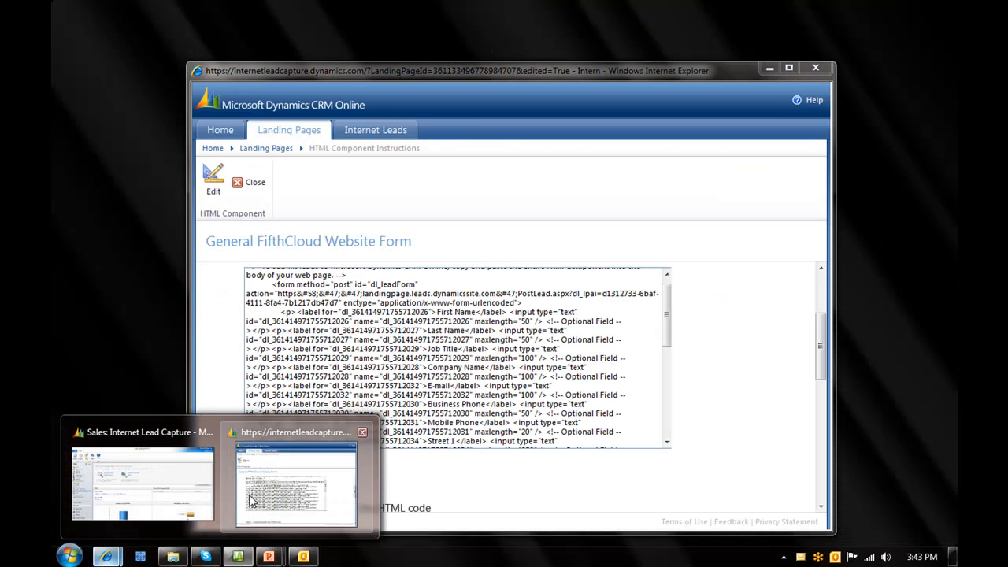
left_click(142, 482)
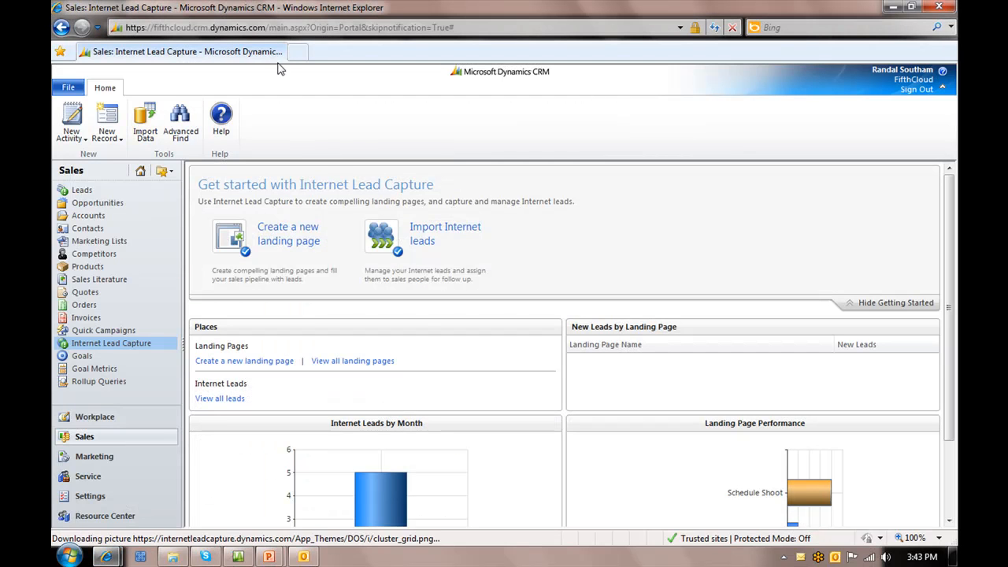
left_click(297, 52)
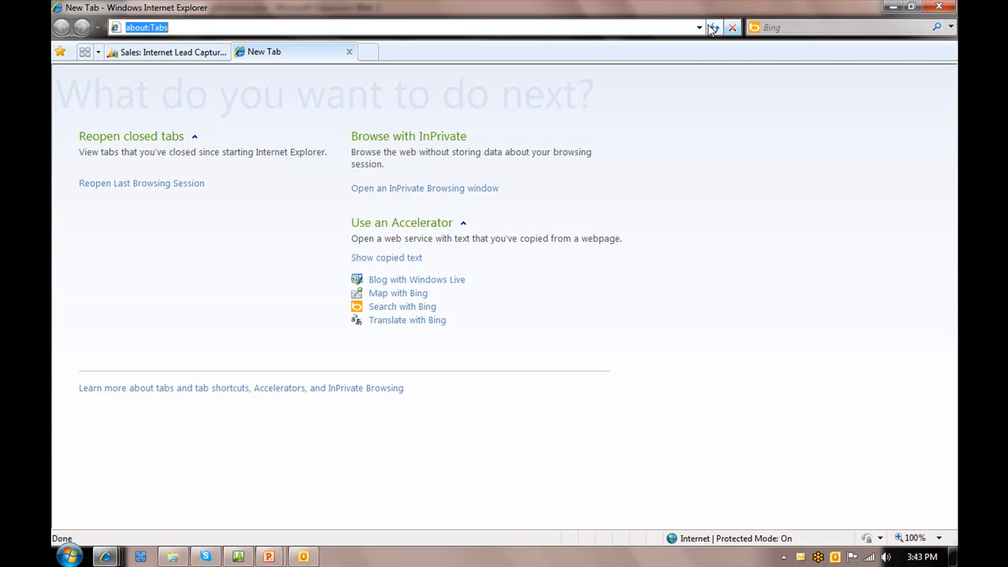
left_click(699, 27)
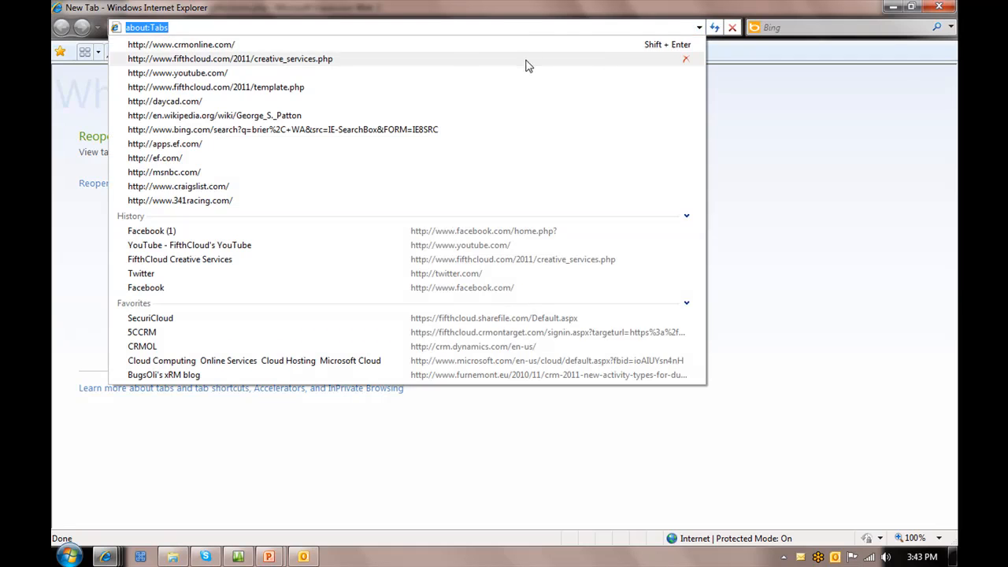
left_click(529, 60)
Refresh the FifthCloud Creative Services page and review the embedded Let's Talk form from First Name down to the Submit button
scroll(726, 398, "down", 1)
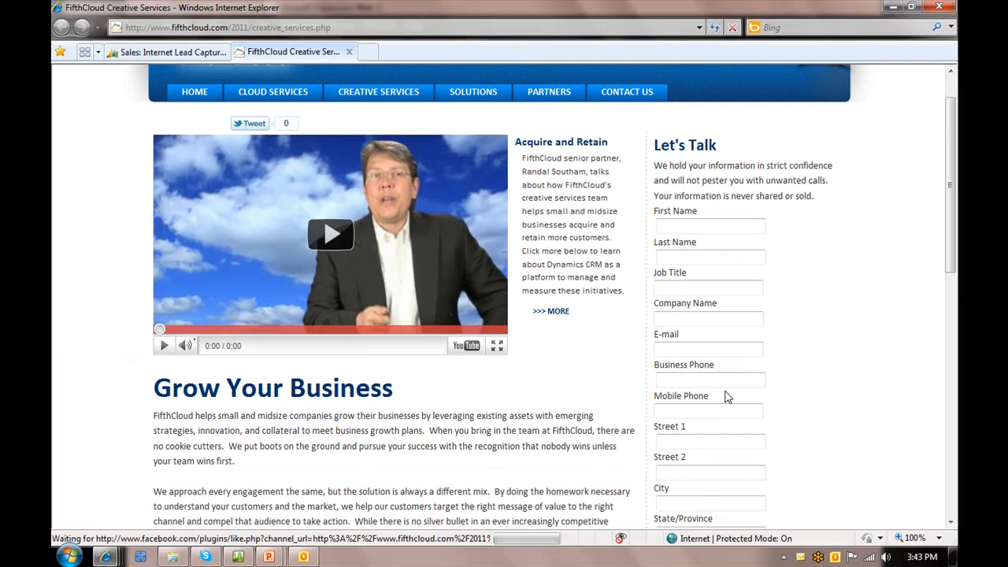
left_click(715, 27)
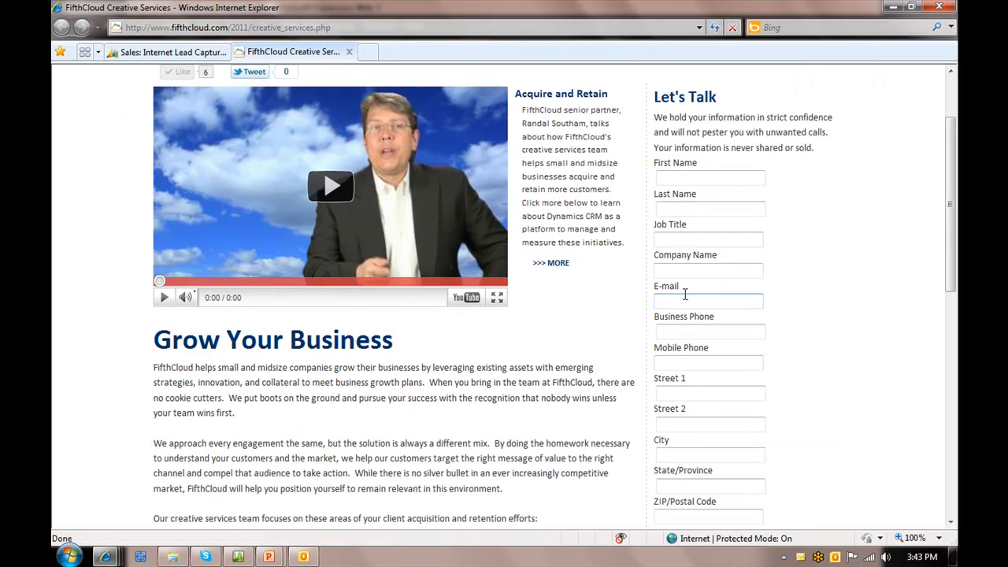
scroll(686, 293, "down", 1)
scroll(705, 441, "down", 4)
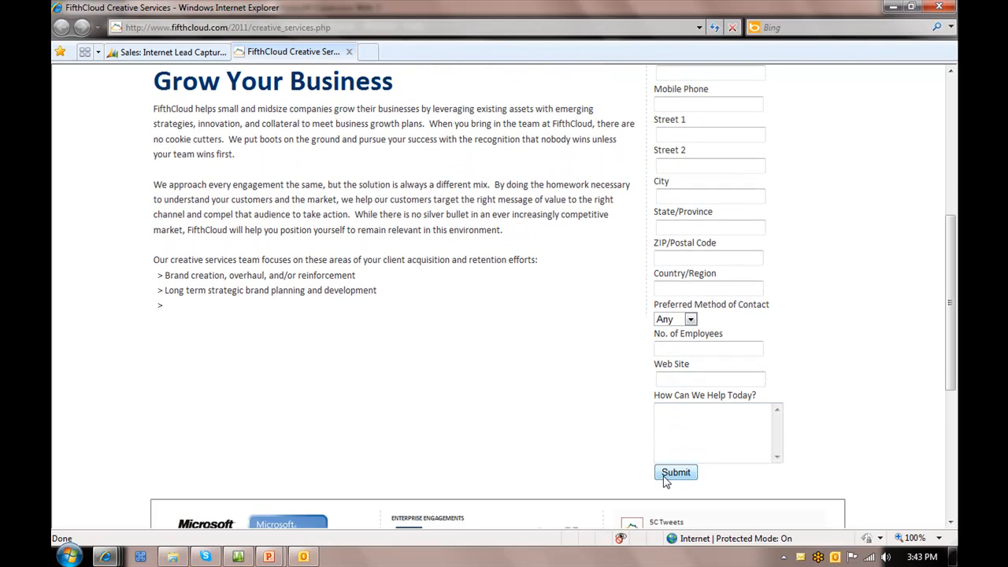
scroll(669, 476, "down", 1)
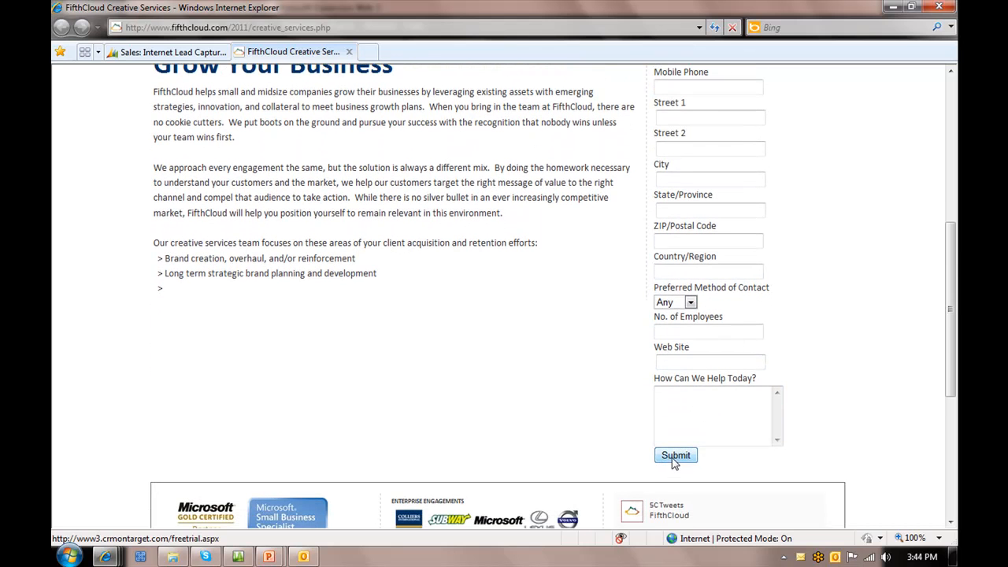
scroll(664, 465, "up", 5)
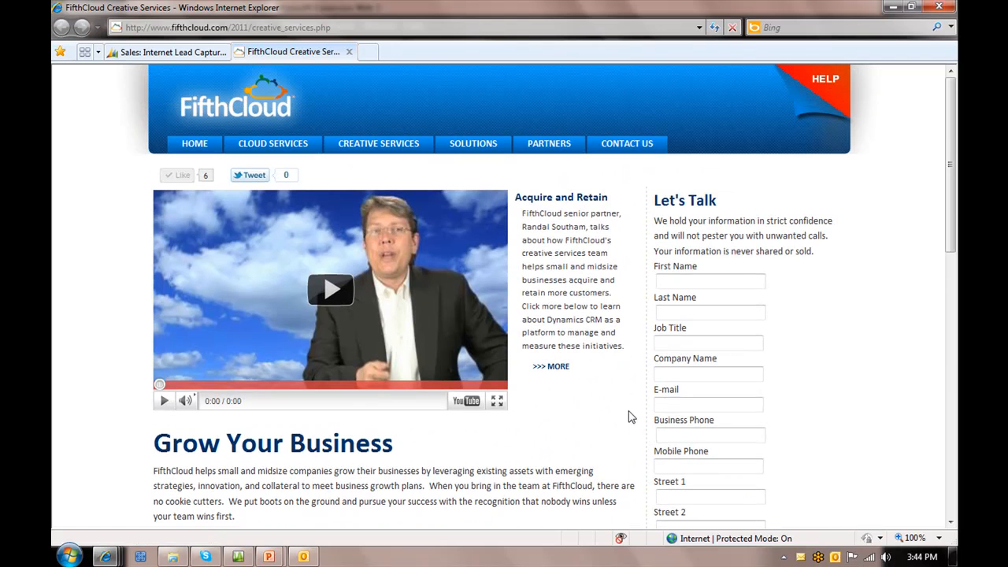
left_click(735, 438)
Return to the Internet Lead Capture page in Dynamics CRM and open the list of all Internet leads
mouse_move(118, 558)
key("alt+Tab")
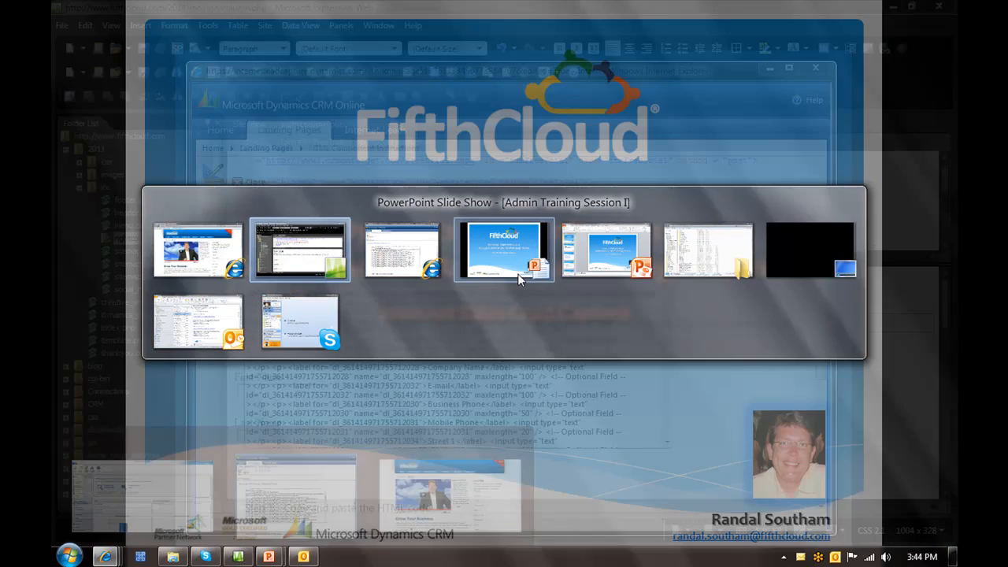
left_click(618, 264)
key("alt+Tab")
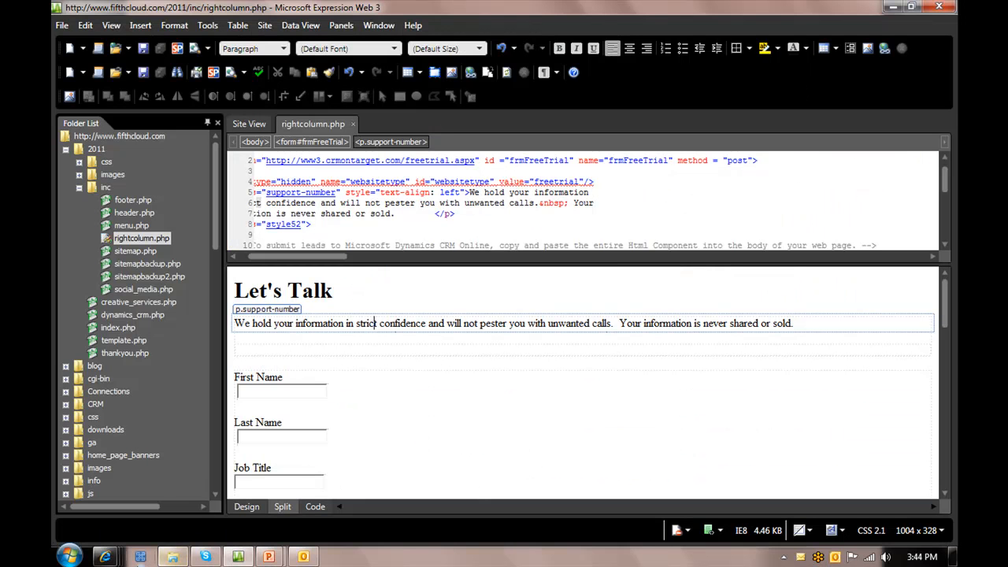
mouse_move(108, 558)
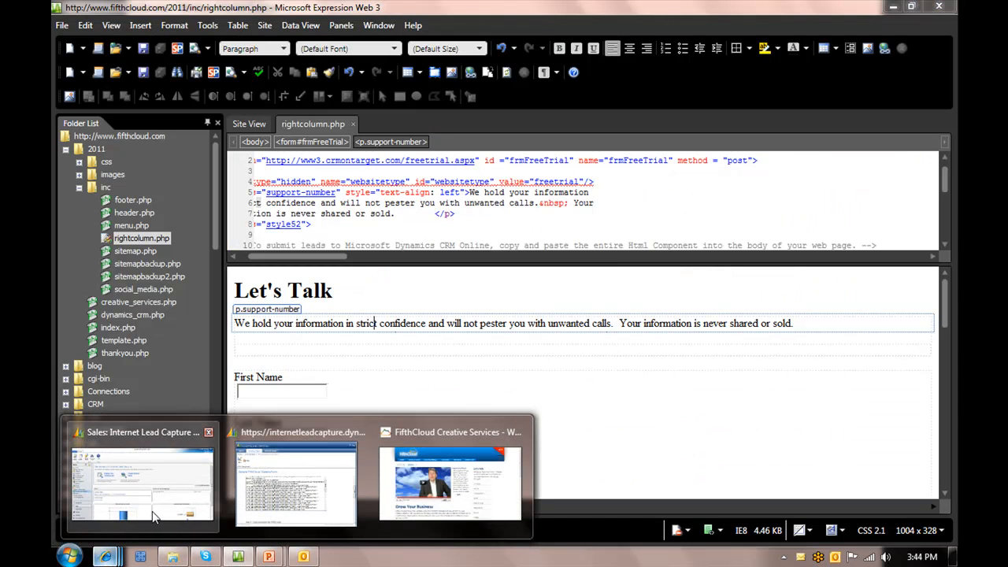
left_click(147, 473)
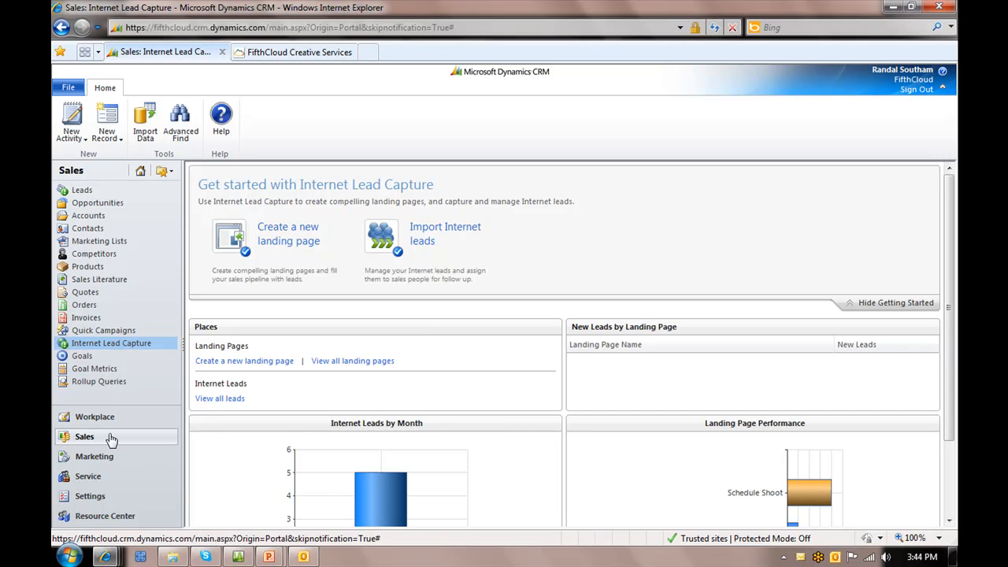
left_click(232, 399)
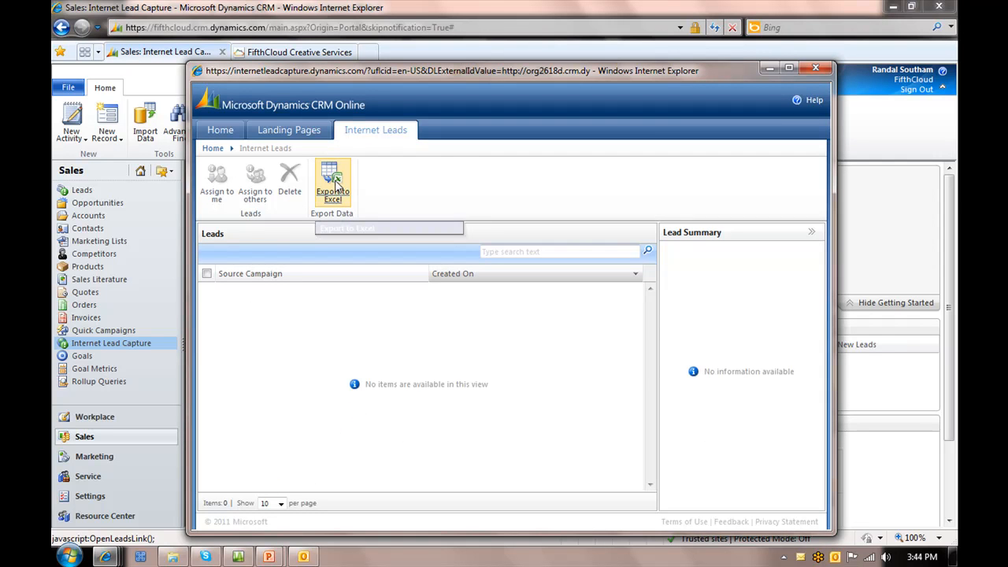
Switch to the PowerPoint slide show at the Internet Sales Lead Capture title slide
key("alt+Tab")
key("alt+Tab")
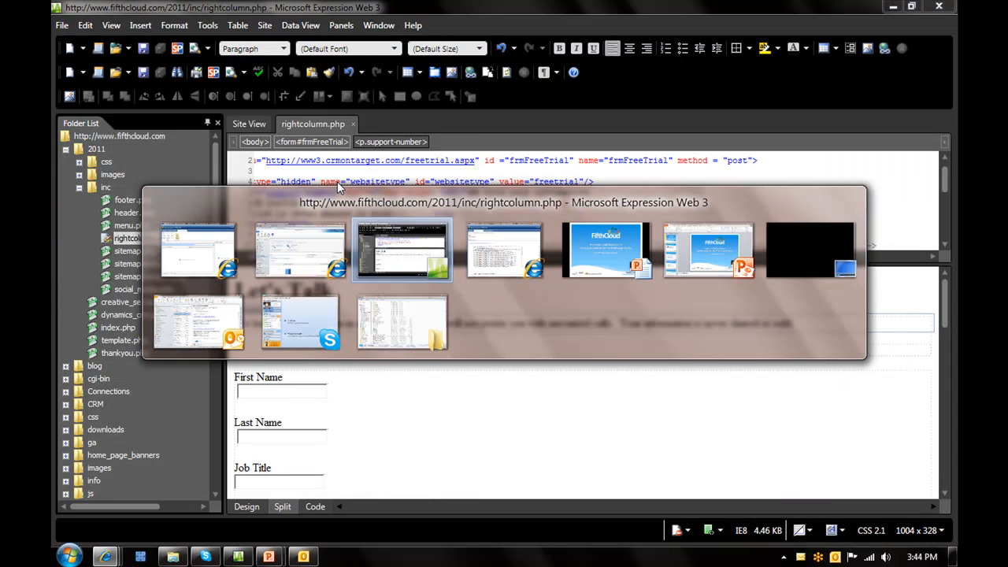
key("alt+Tab")
key("alt+Tab")
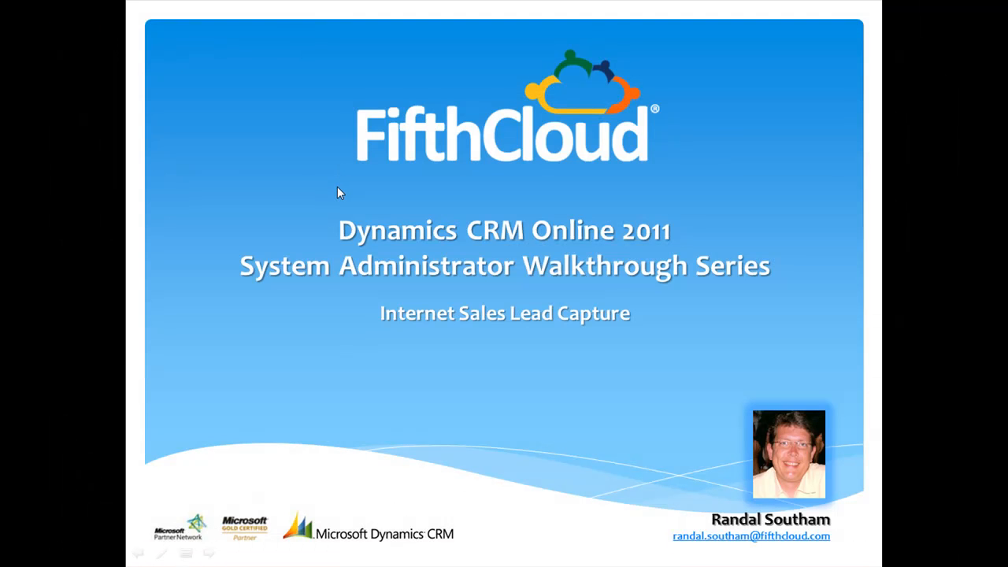